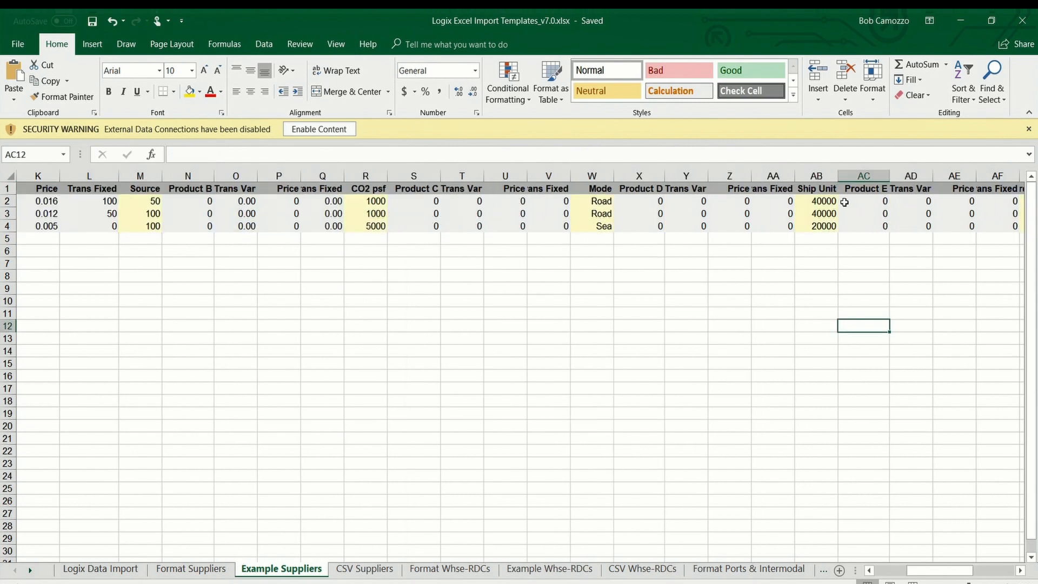
Step: Switch from the Excel import template to Logix and open the How to Add Suppliers project
{"action": "scroll", "coordinate": [845, 215], "scroll_direction": "left", "scroll_amount": 5}
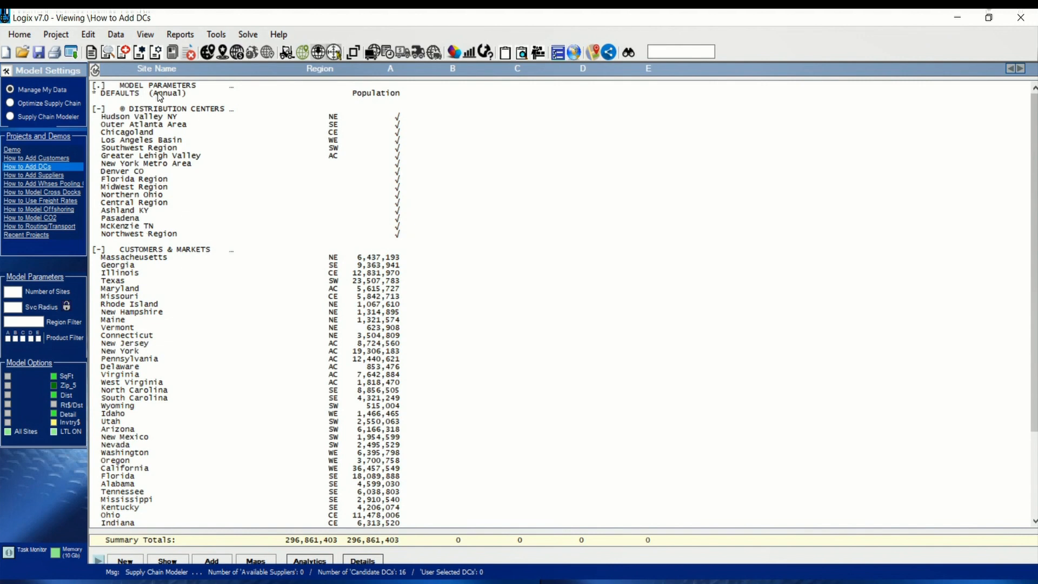
{"action": "left_click", "coordinate": [116, 35]}
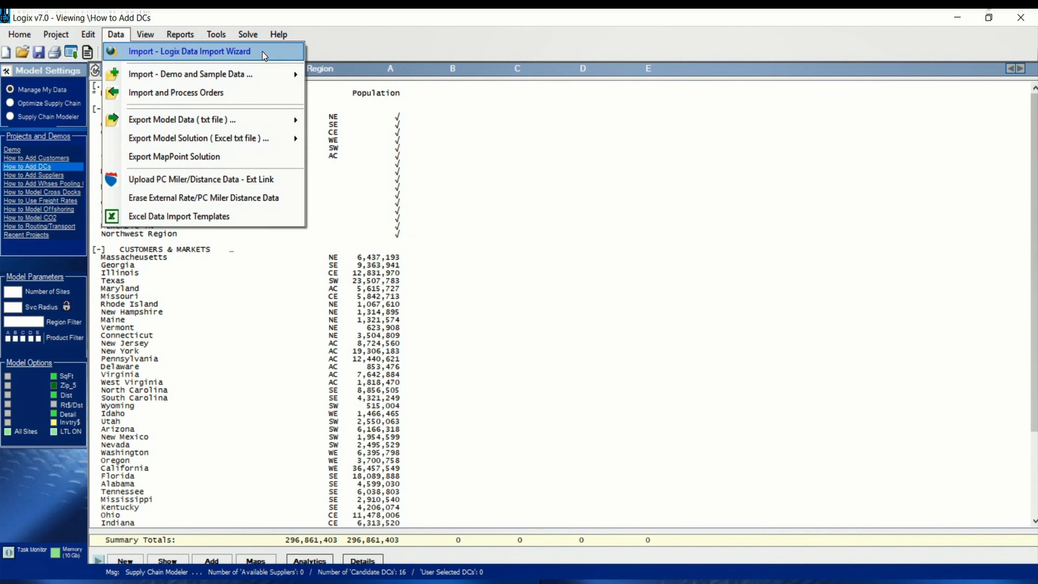
{"action": "left_click", "coordinate": [54, 178]}
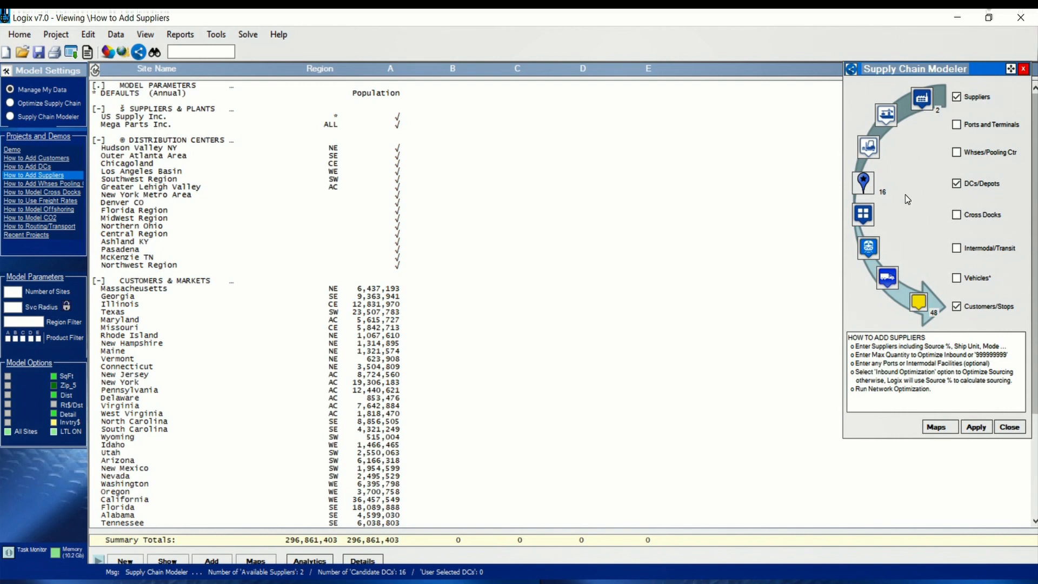
{"action": "mouse_move", "coordinate": [890, 196]}
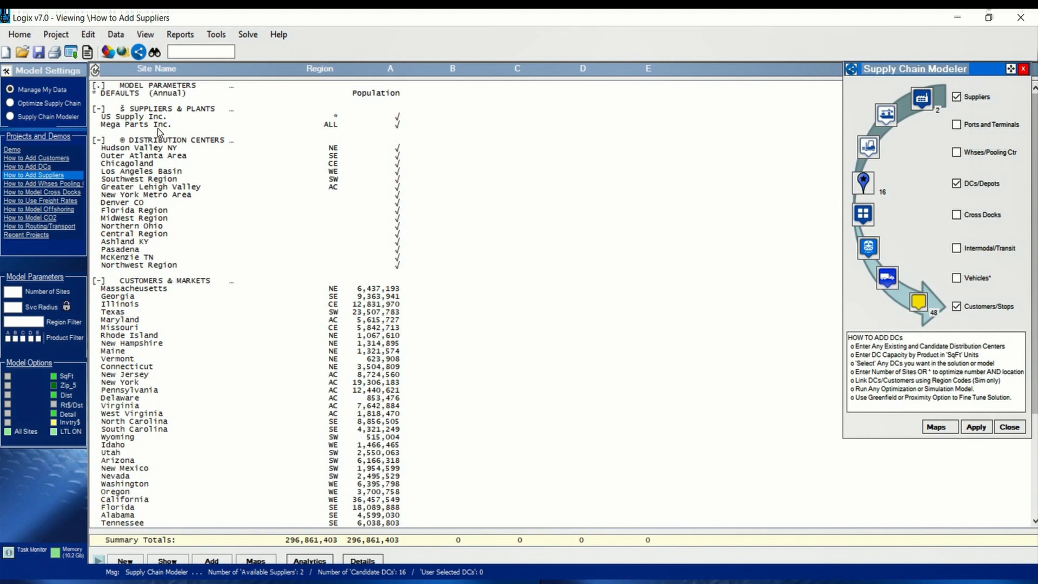
Step: Examine the full supplier details of US Supply Inc., including its cost, transport mode and ship unit data
{"action": "double_click", "coordinate": [137, 119]}
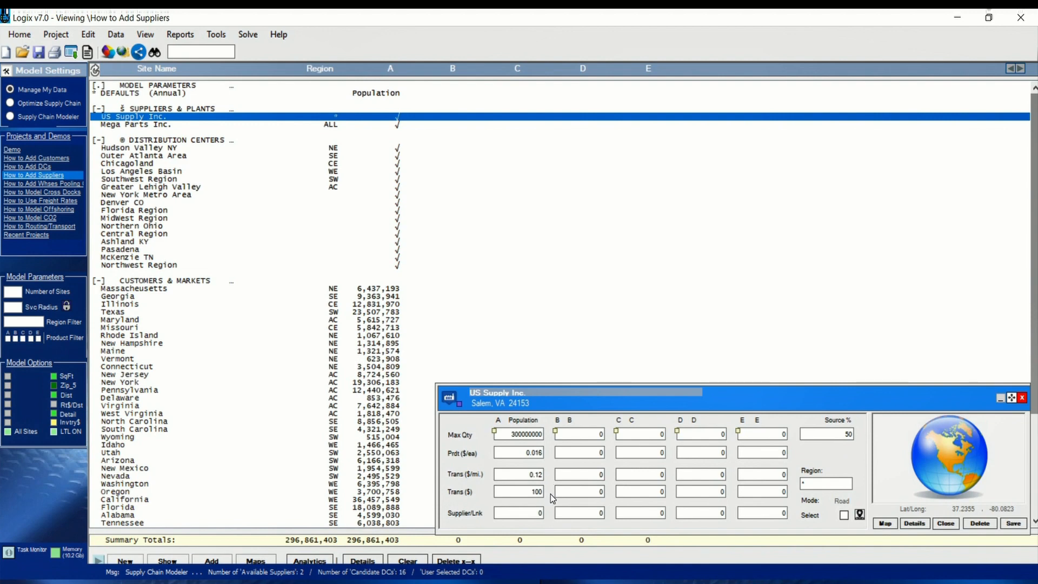
{"action": "left_click", "coordinate": [913, 525]}
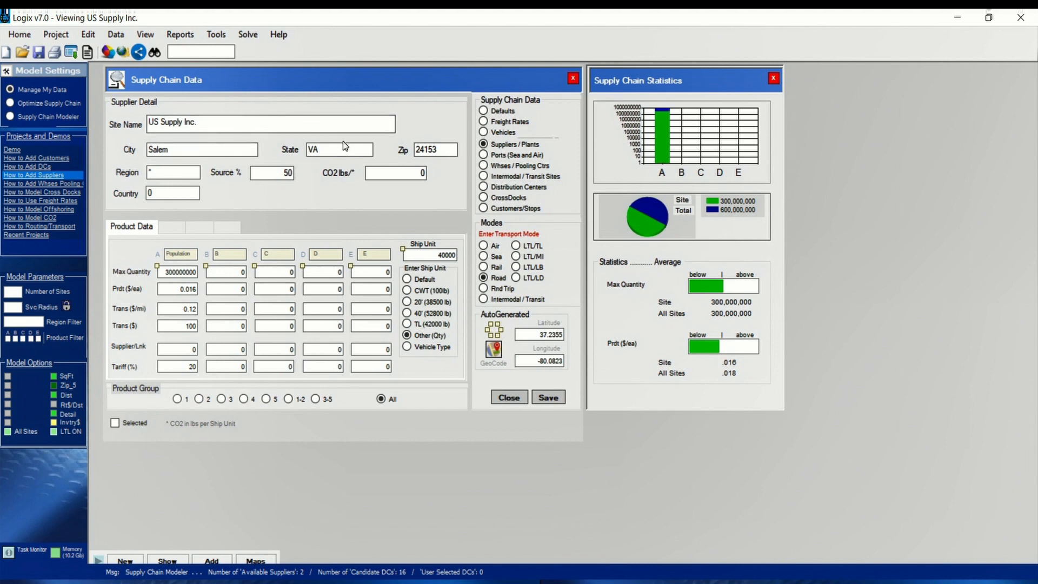
{"action": "left_click", "coordinate": [498, 397]}
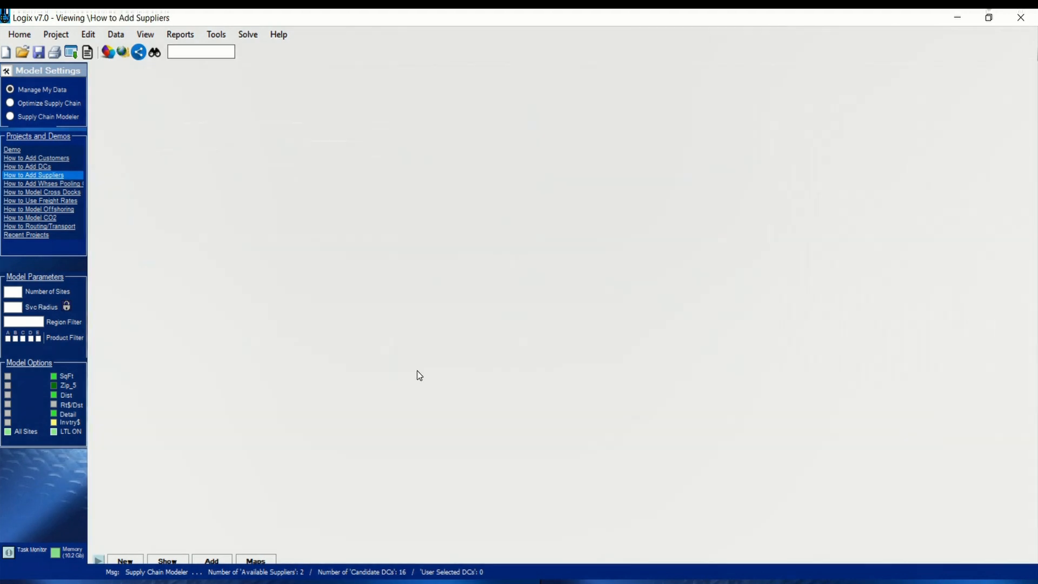
Step: Examine the full supplier details of Mega Parts Inc., including its cost, source percentage and ship unit data
{"action": "left_click", "coordinate": [129, 124]}
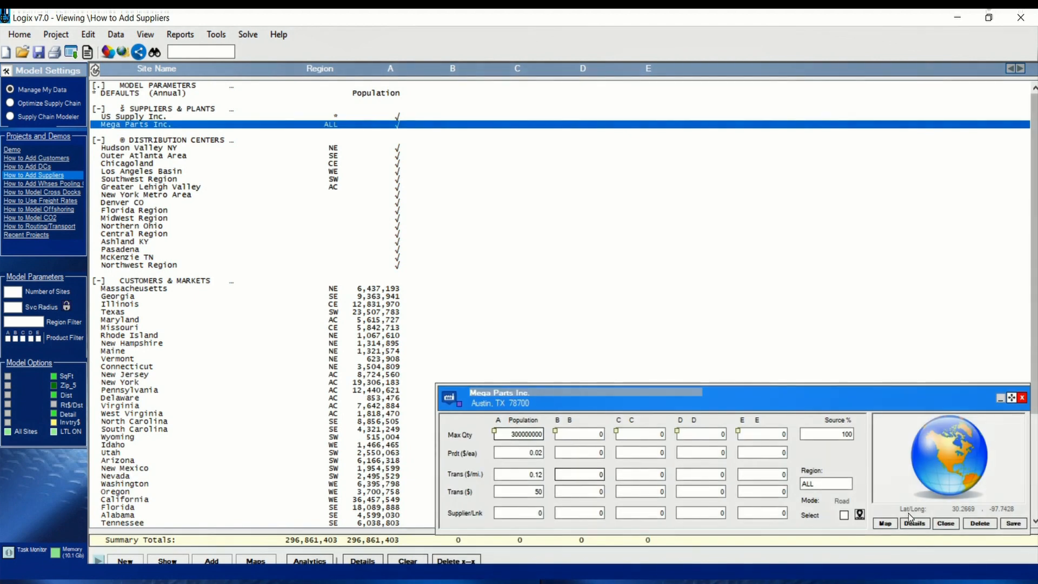
{"action": "left_click", "coordinate": [913, 523]}
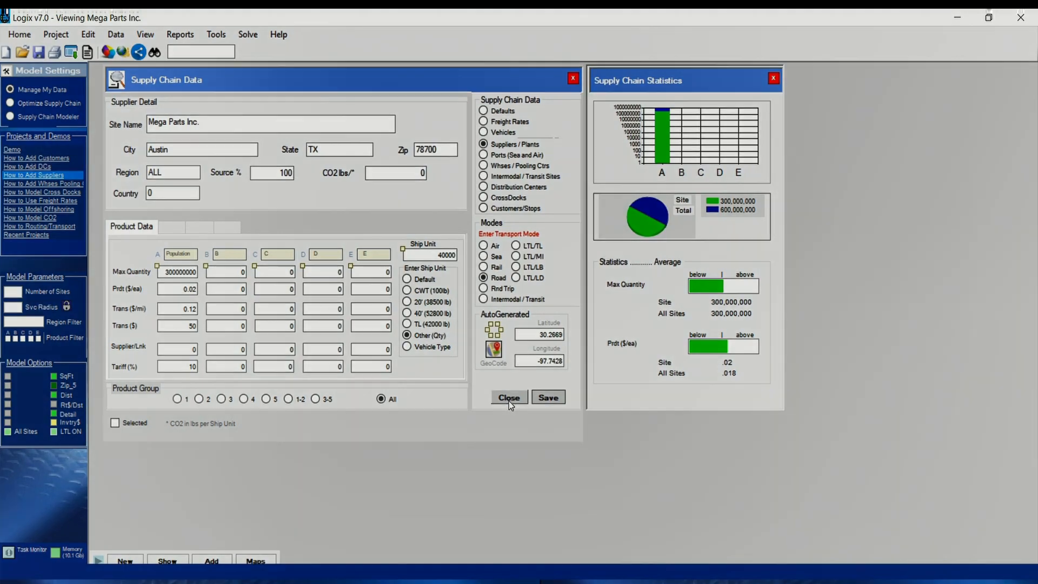
{"action": "left_click", "coordinate": [508, 399]}
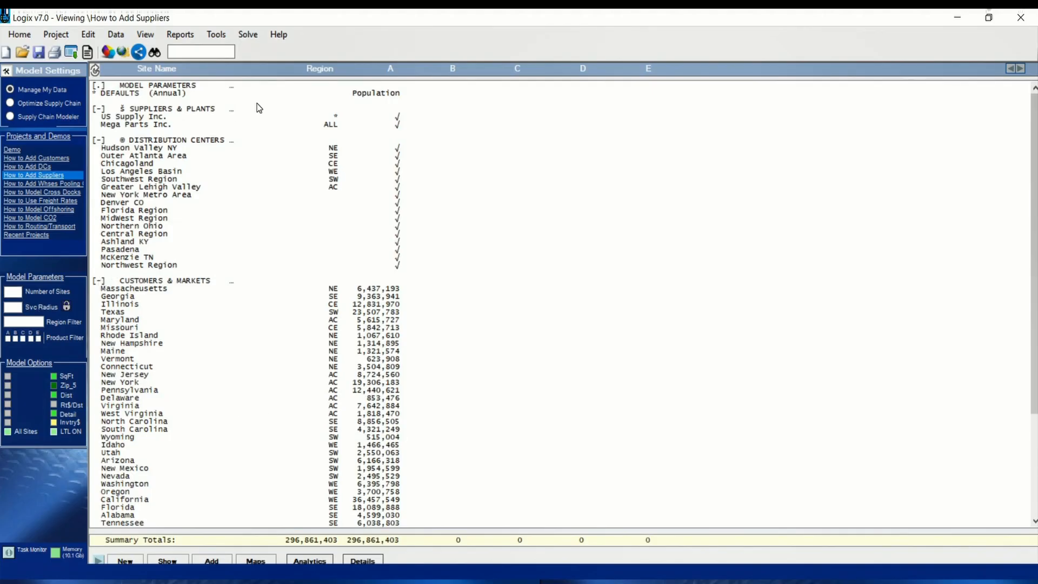
Step: Toggle Optimize Inbound and Outbound Simultaneously in the network optimization parameters, leaving it off
{"action": "left_click", "coordinate": [246, 35]}
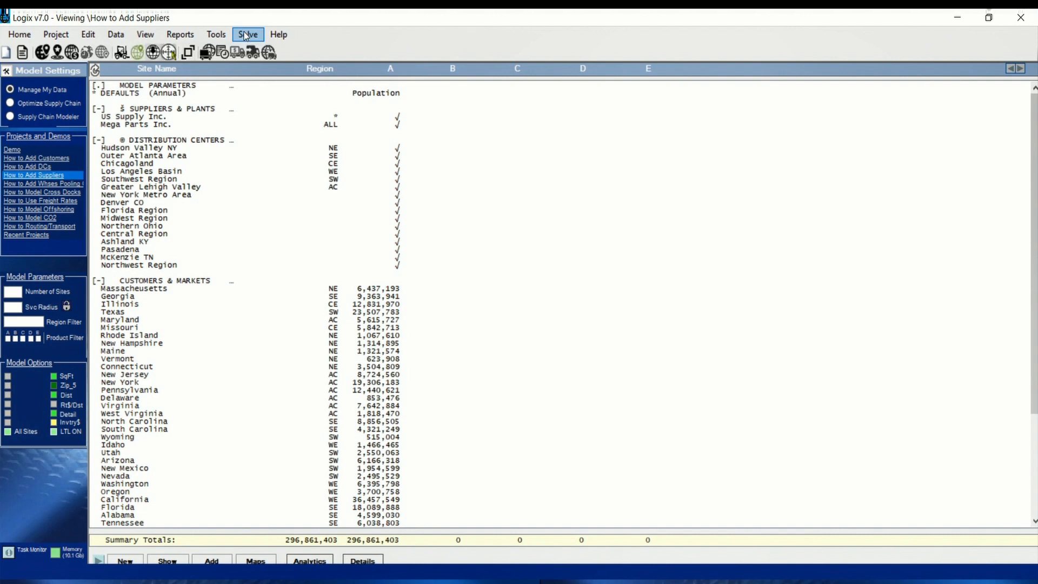
{"action": "left_click", "coordinate": [277, 35]}
{"action": "left_click", "coordinate": [558, 53]}
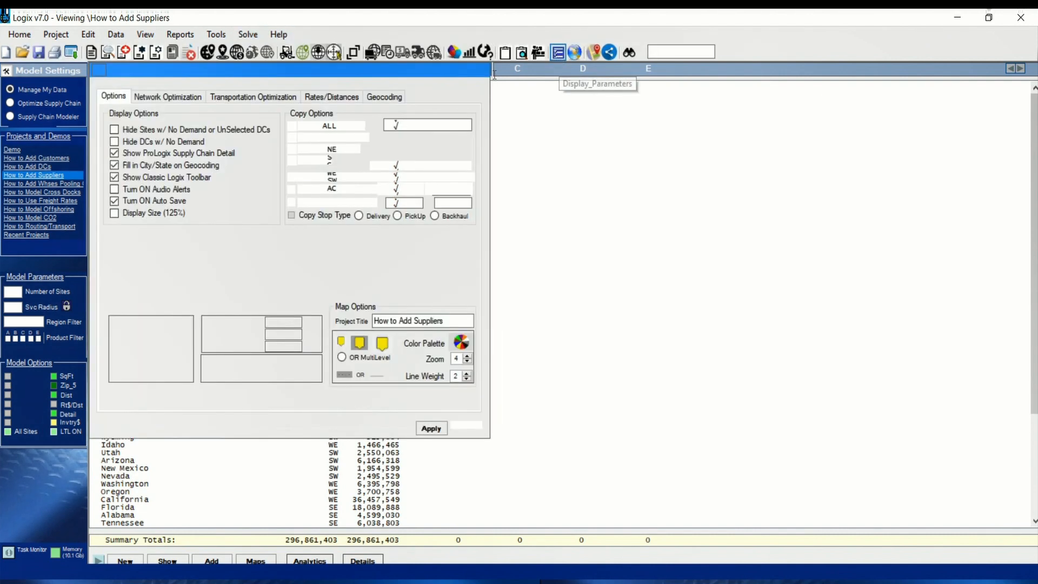
{"action": "left_click", "coordinate": [193, 102]}
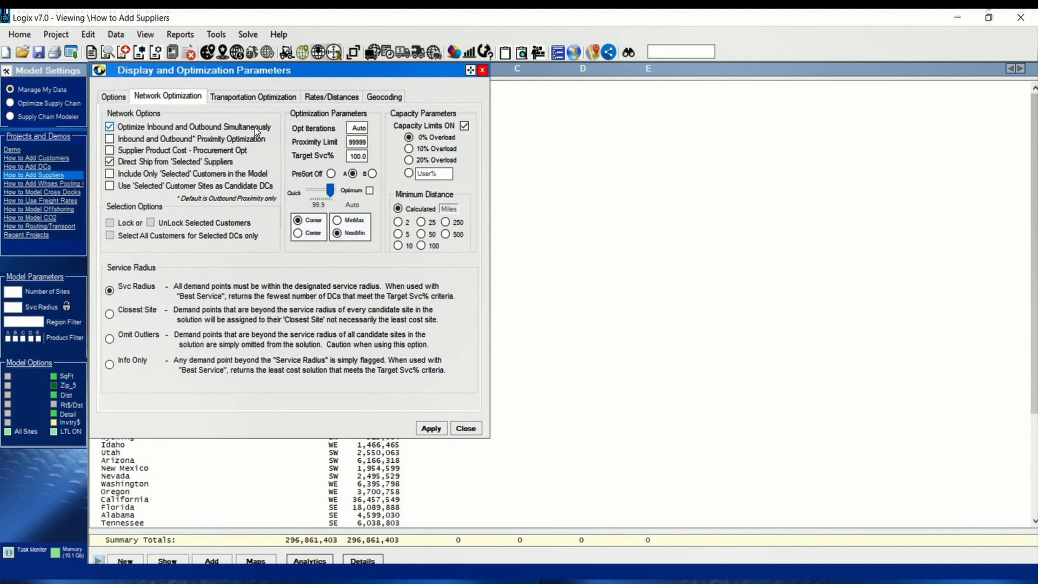
{"action": "left_click", "coordinate": [110, 128]}
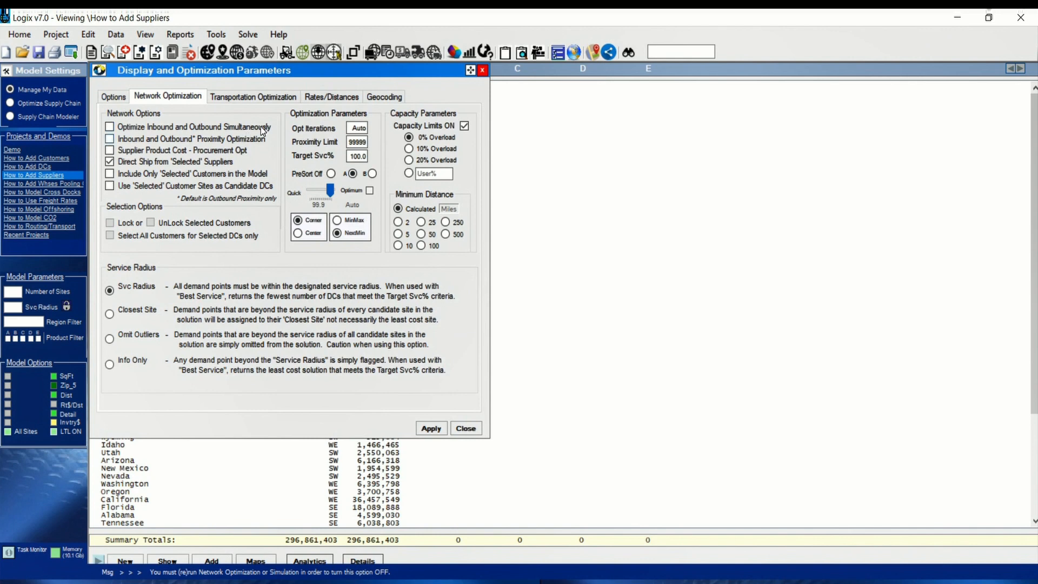
{"action": "left_click", "coordinate": [110, 127]}
{"action": "left_click", "coordinate": [111, 128]}
{"action": "left_click", "coordinate": [109, 128]}
{"action": "left_click", "coordinate": [610, 405]}
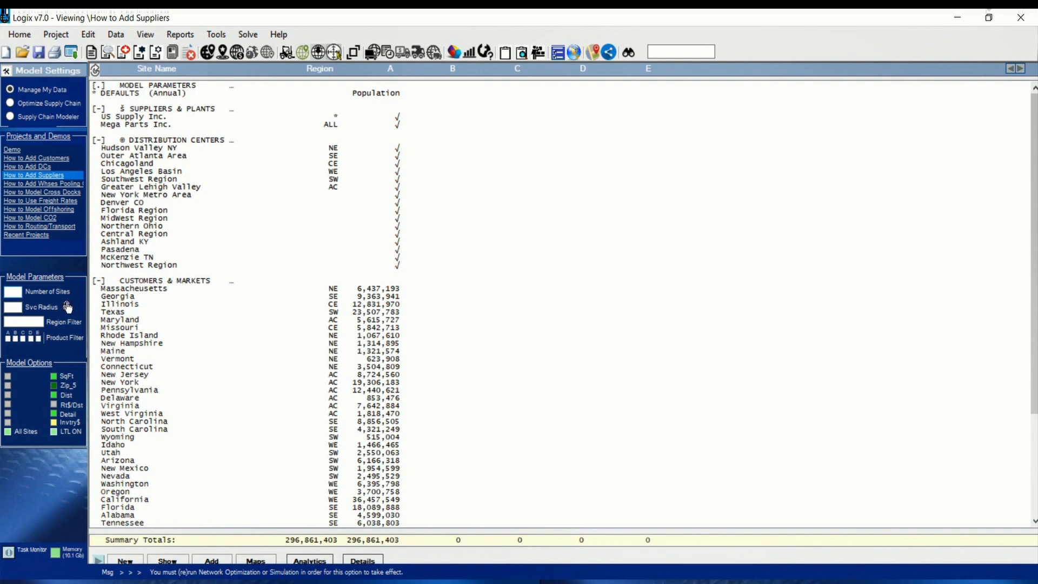
Step: Set the number of sites to 2, run the network optimization and review the solution for each site
{"action": "type", "text": "2"}
{"action": "left_click", "coordinate": [209, 53]}
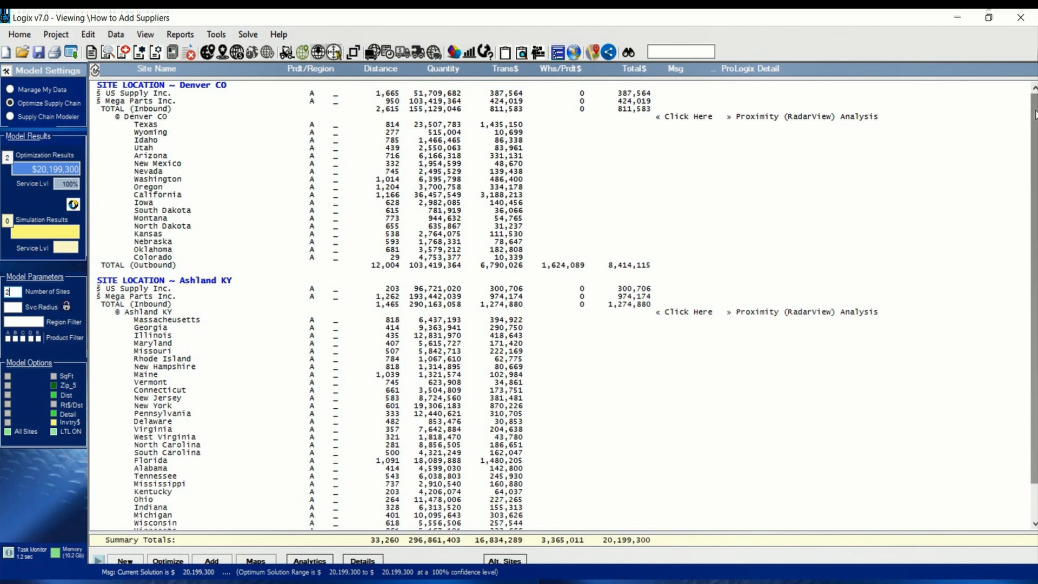
{"action": "scroll", "coordinate": [429, 352], "scroll_direction": "down", "scroll_amount": 2}
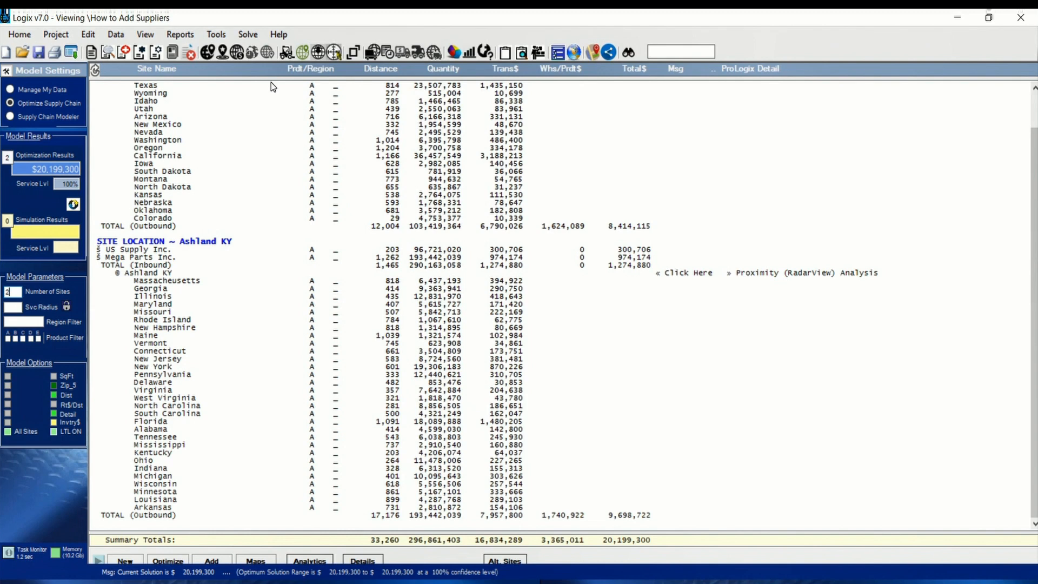
Step: Turn on the Proximity option and examine the RadarView analysis for the Ashland KY site
{"action": "left_click", "coordinate": [332, 55]}
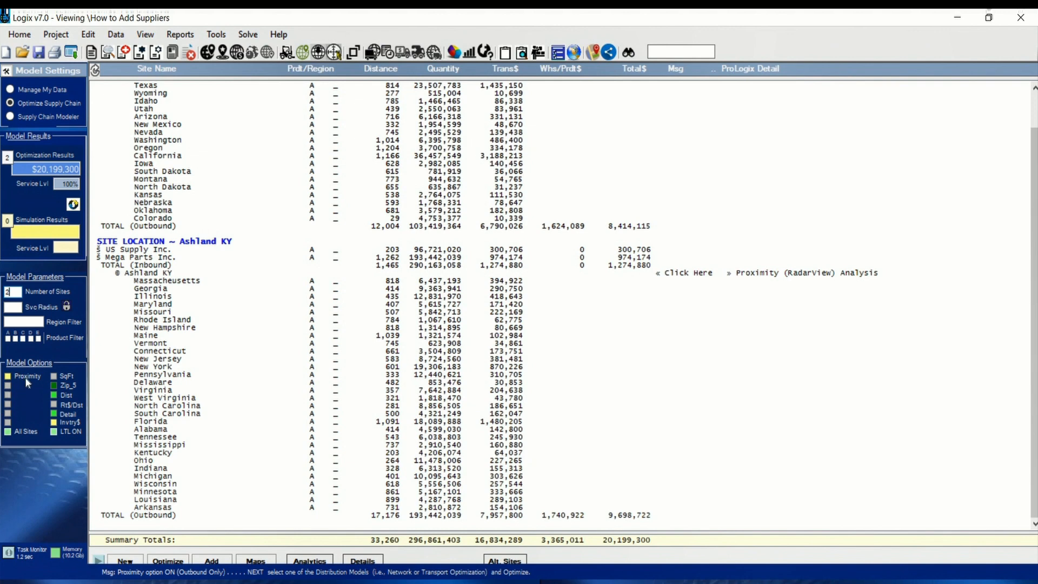
{"action": "left_click", "coordinate": [772, 277]}
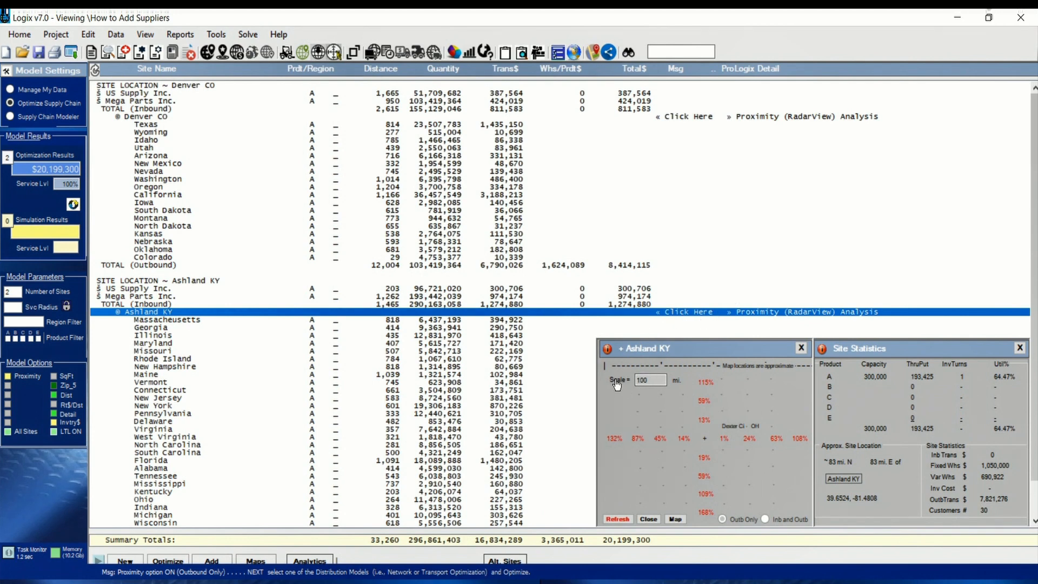
{"action": "left_click", "coordinate": [624, 519]}
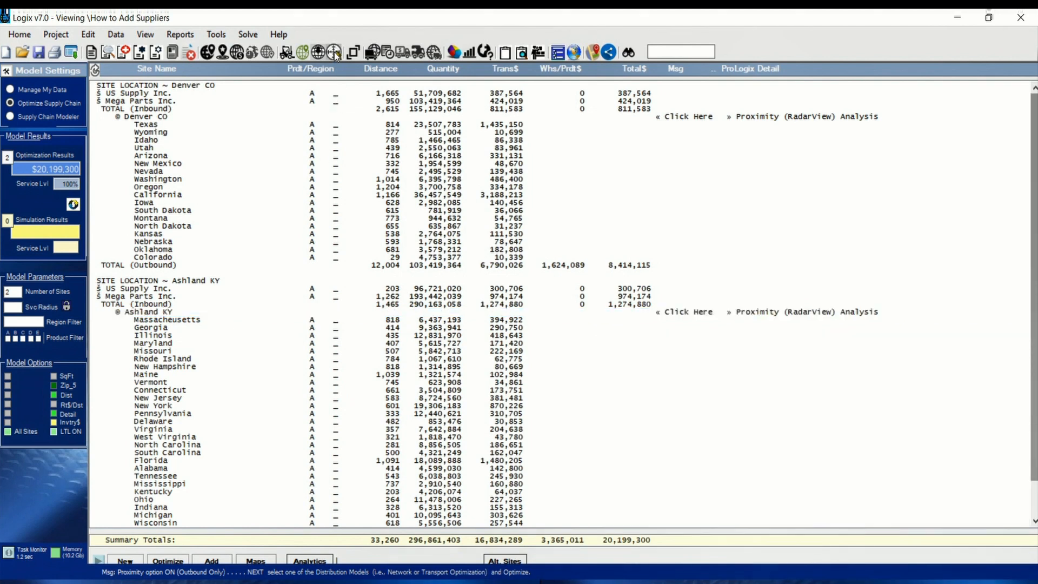
Step: Rerun the network optimization for 2 sites with the Proximity option turned on
{"action": "left_click", "coordinate": [334, 53]}
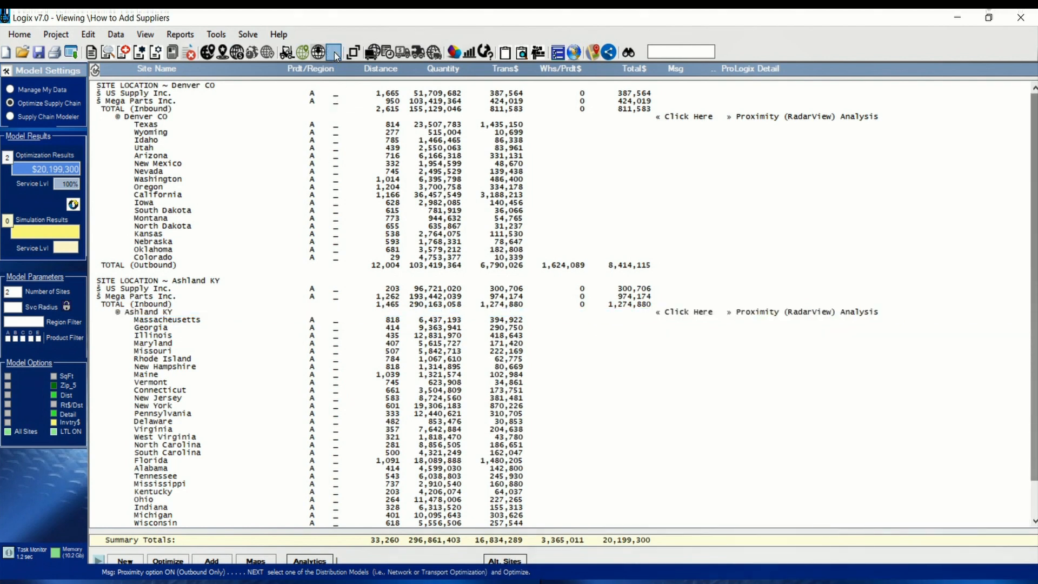
{"action": "left_click", "coordinate": [212, 55]}
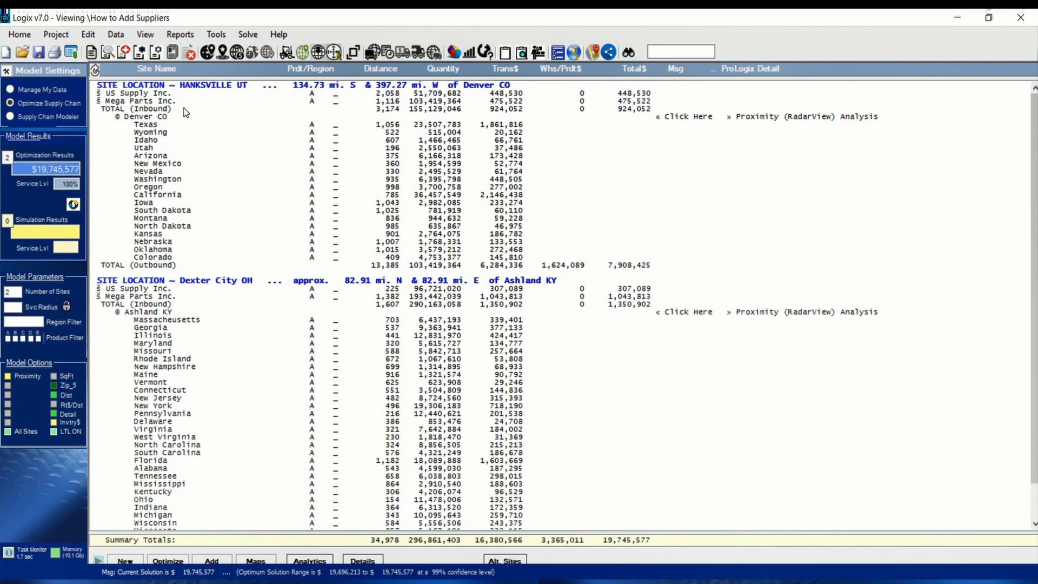
Step: Run the supply chain simulation on the model data and compare its cost savings with the optimum solution in the analytics
{"action": "left_click", "coordinate": [92, 52]}
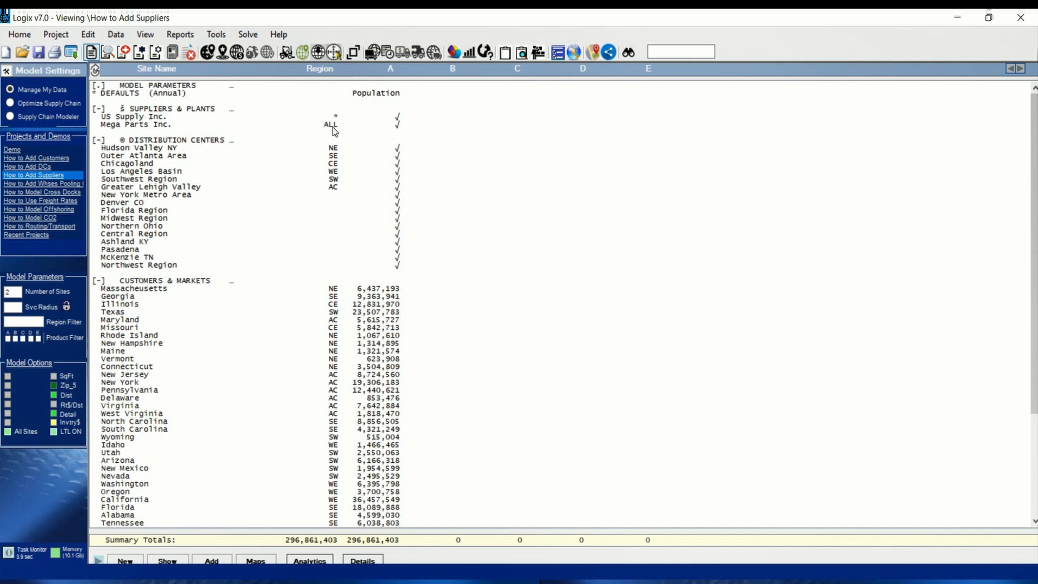
{"action": "left_click", "coordinate": [236, 54]}
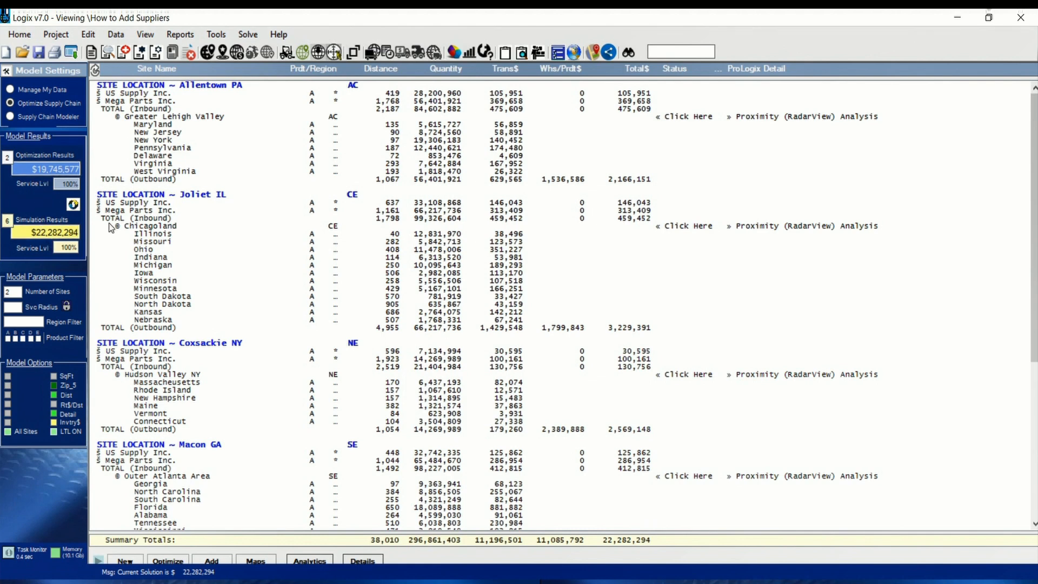
{"action": "left_click", "coordinate": [454, 53]}
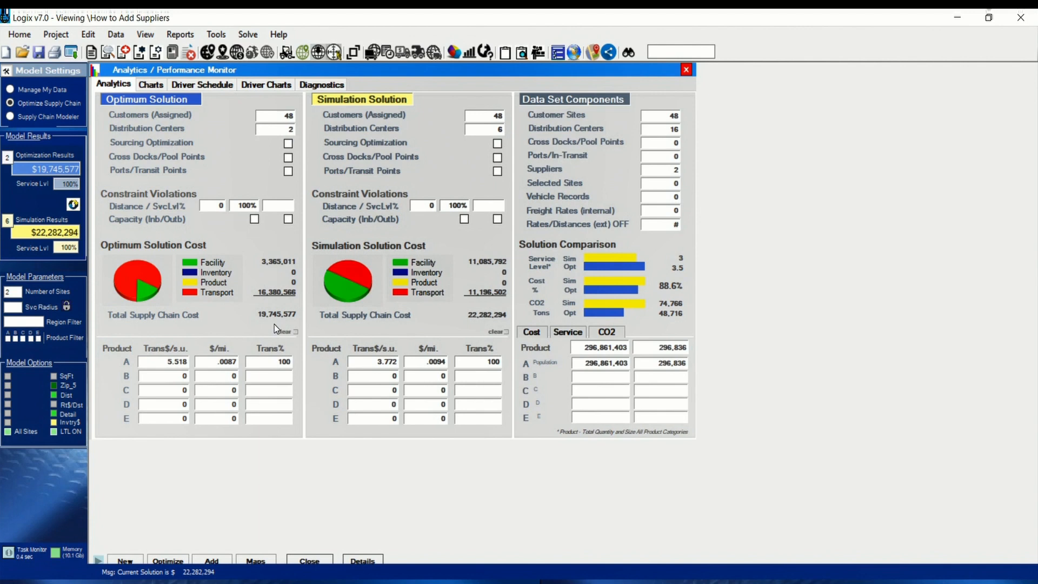
{"action": "left_click", "coordinate": [541, 296]}
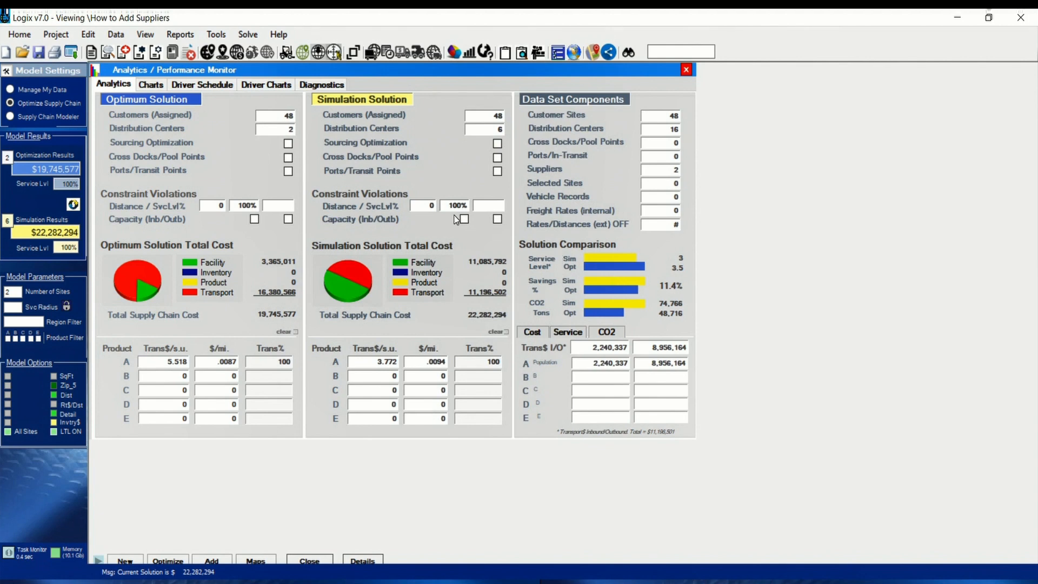
{"action": "left_click", "coordinate": [686, 70]}
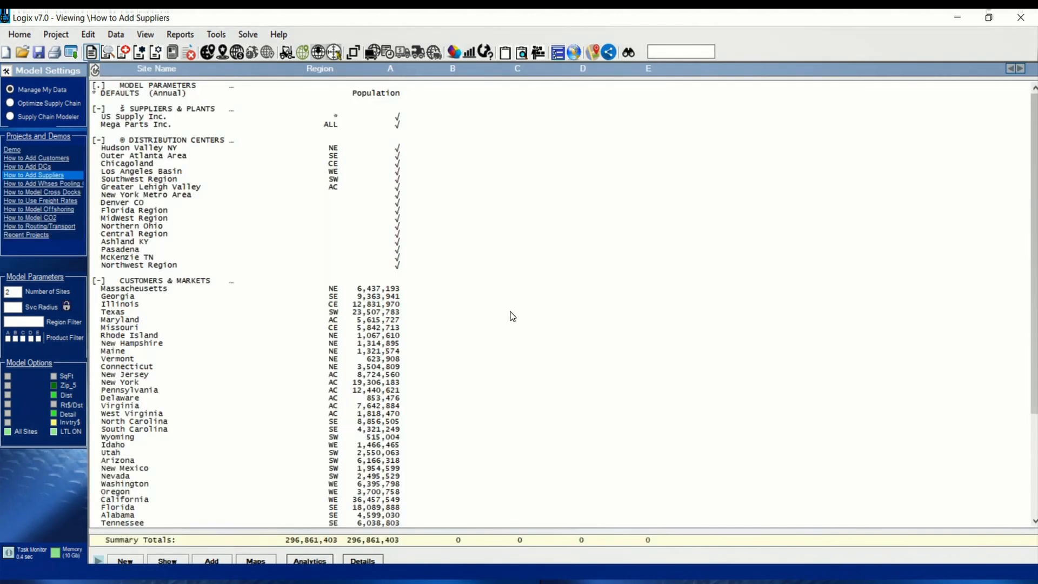
Step: Turn on Sourcing Optimization and rerun the network optimization for 2 sites
{"action": "left_click", "coordinate": [320, 55]}
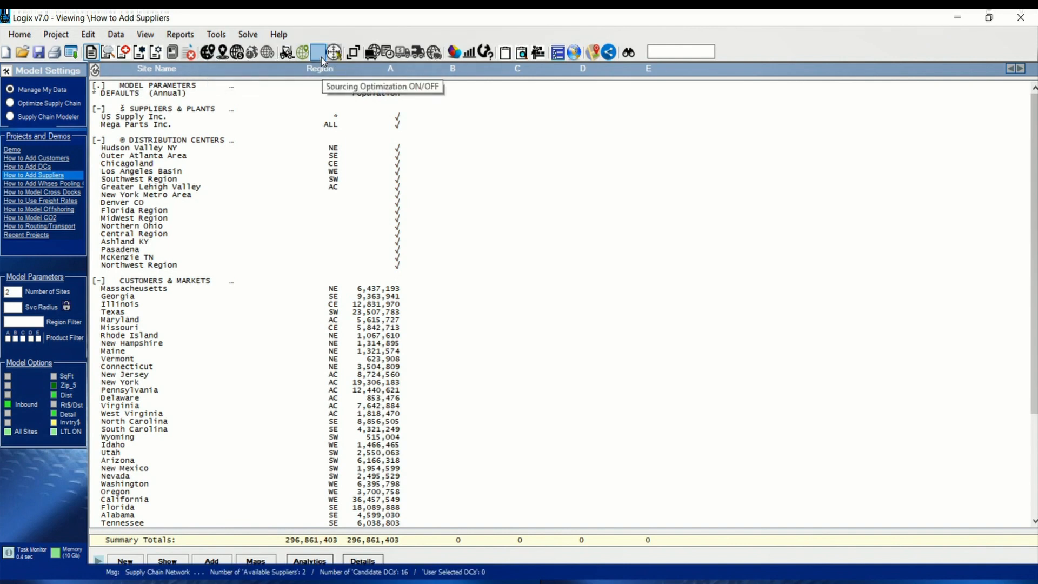
{"action": "left_click", "coordinate": [208, 54]}
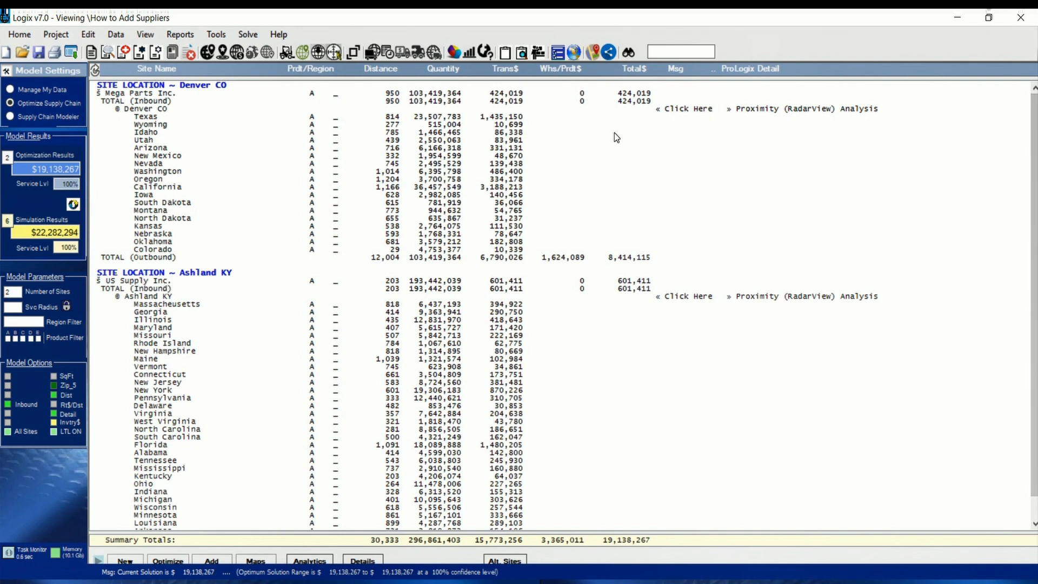
Step: View the sourcing-optimized network on the Supply Chain Modeler map, including the supplier links to each distribution center
{"action": "left_click", "coordinate": [609, 53]}
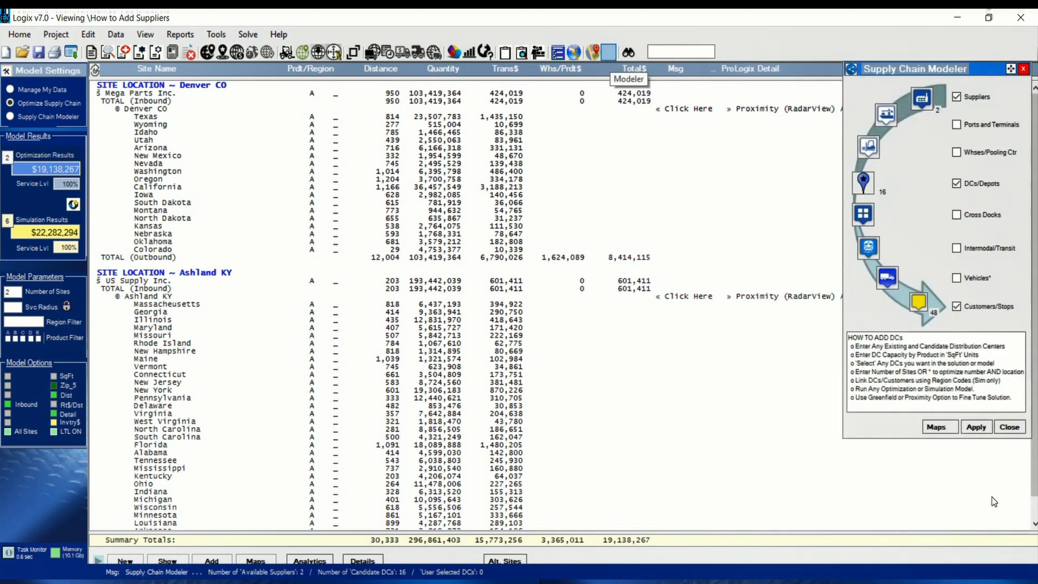
{"action": "left_click", "coordinate": [942, 426]}
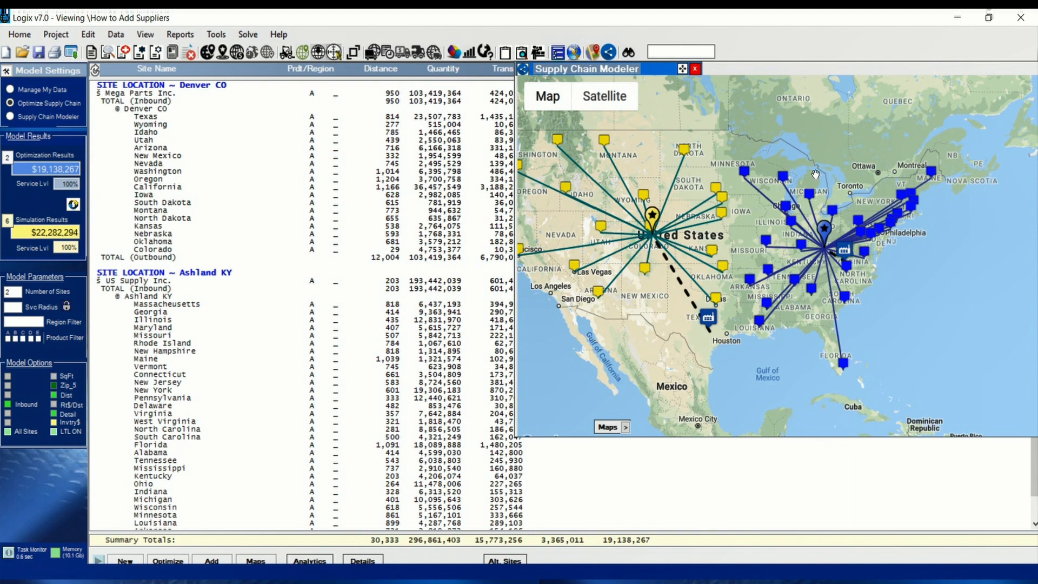
{"action": "left_click", "coordinate": [695, 69]}
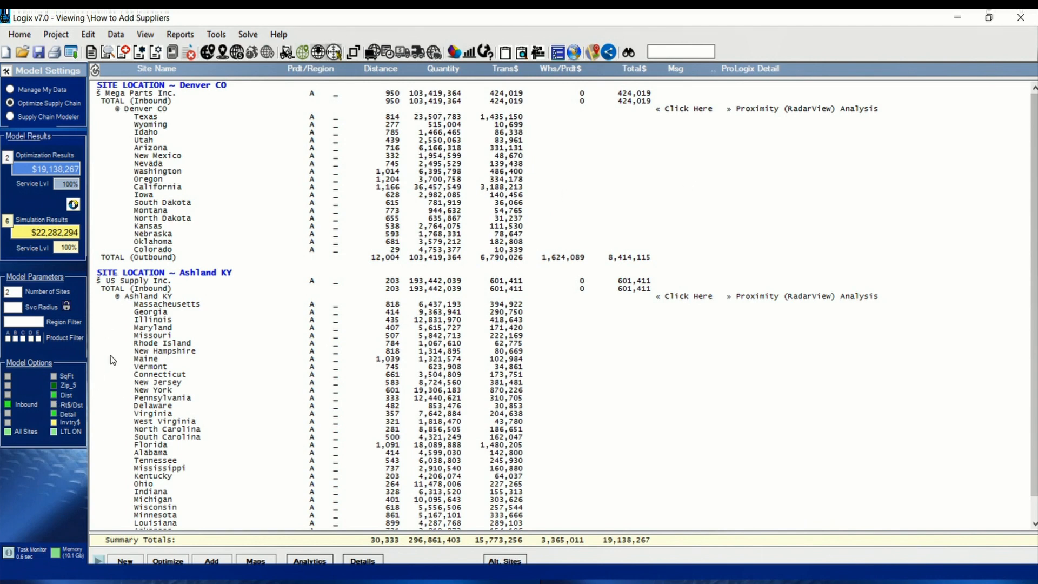
Step: Return to the model data and compare the quantity and cost values of US Supply Inc. and Mega Parts Inc
{"action": "left_click", "coordinate": [90, 51]}
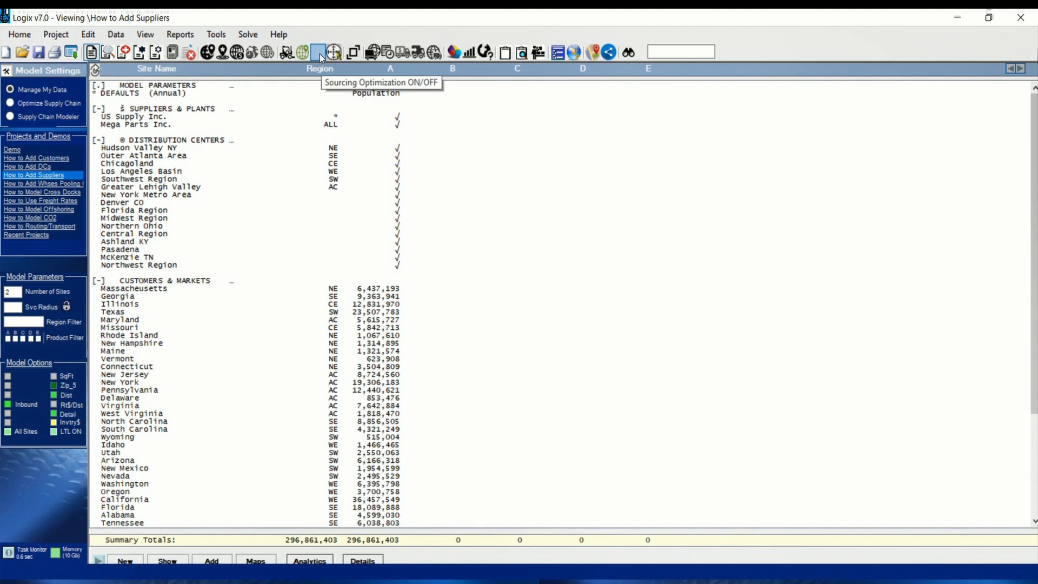
{"action": "double_click", "coordinate": [148, 117]}
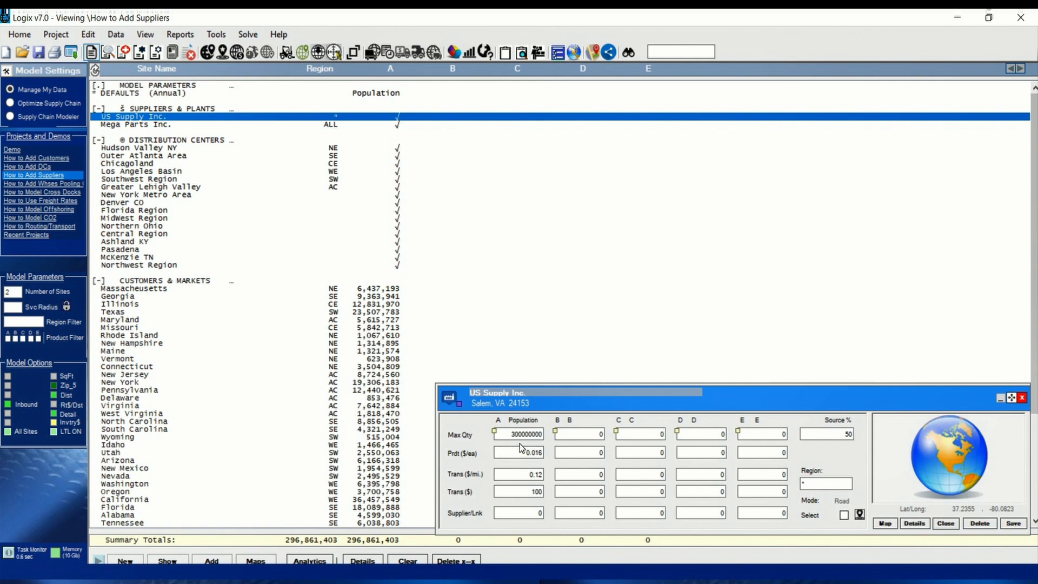
{"action": "left_click", "coordinate": [151, 125]}
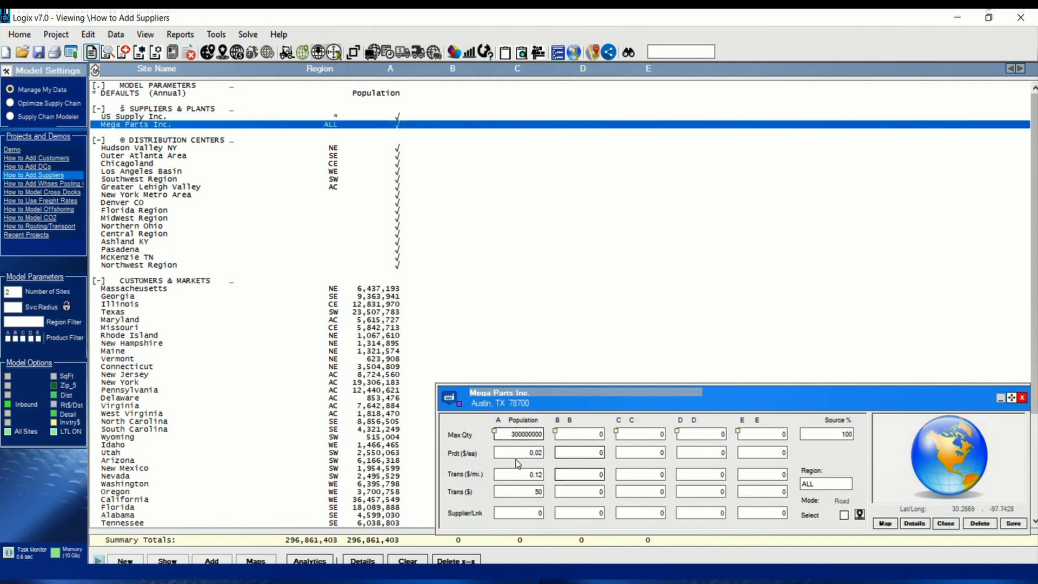